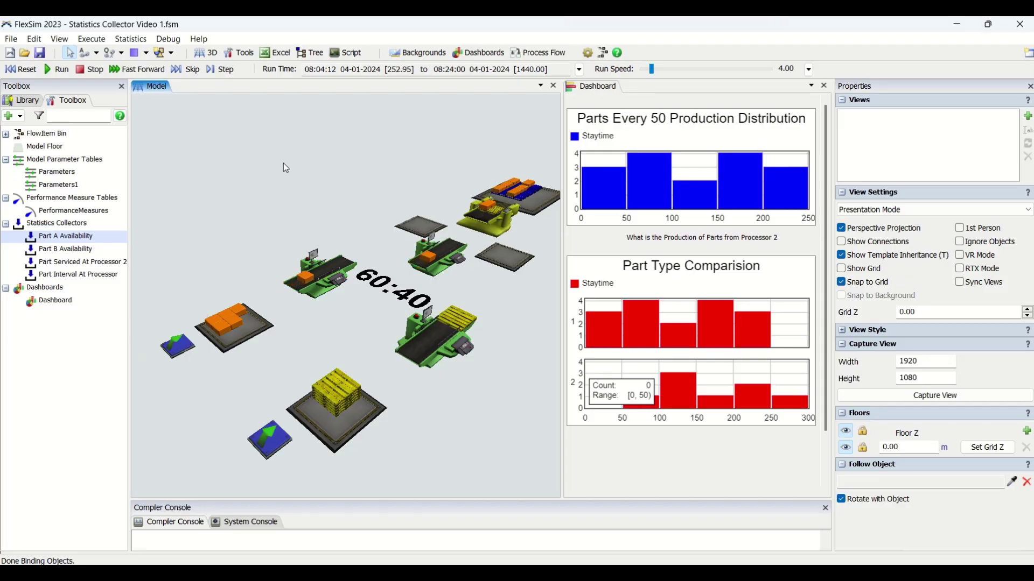
Step: Browse the statistics tools that can be added to the model's toolbox
click(674, 477)
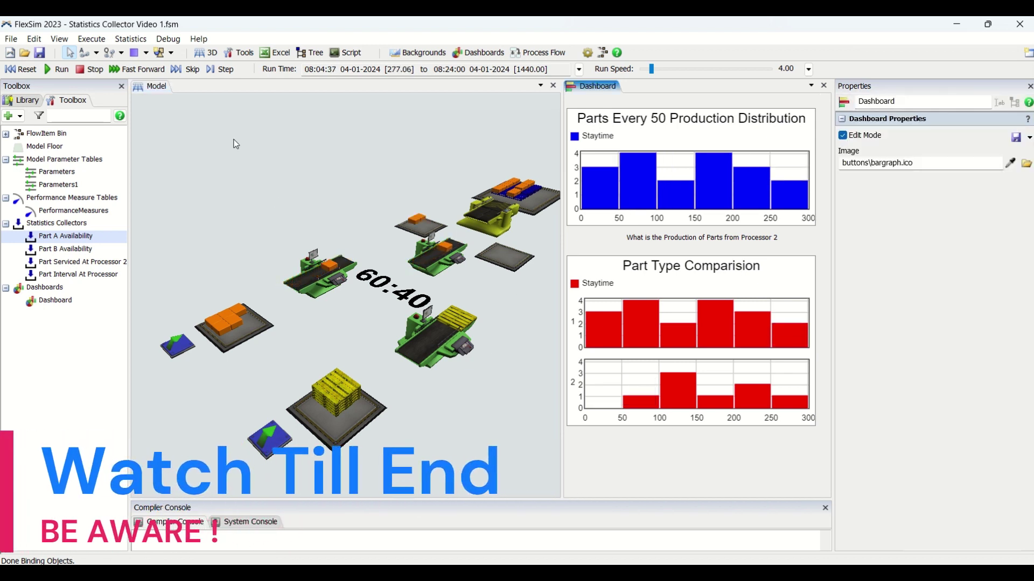
click(16, 119)
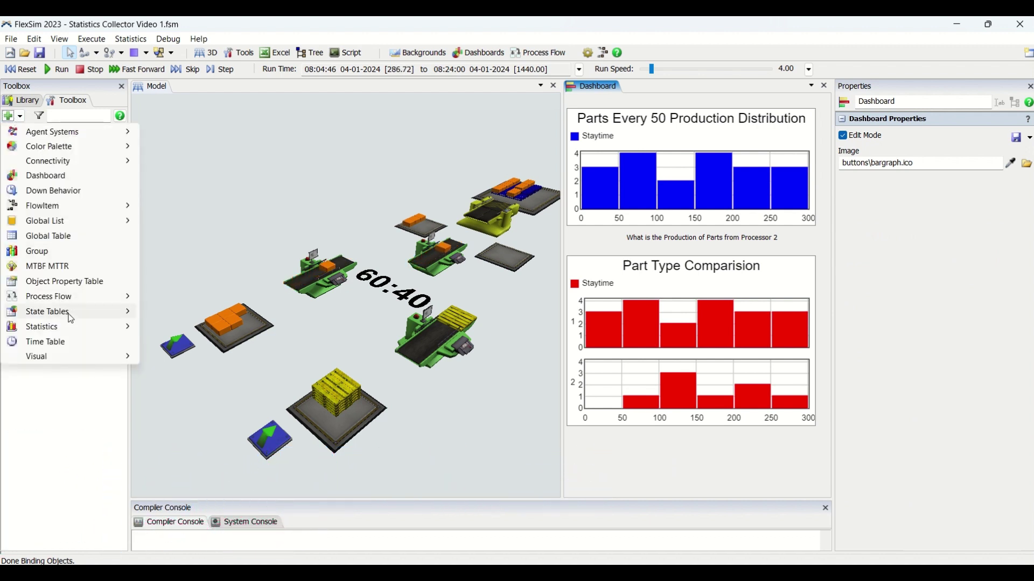
mouse_move(76, 333)
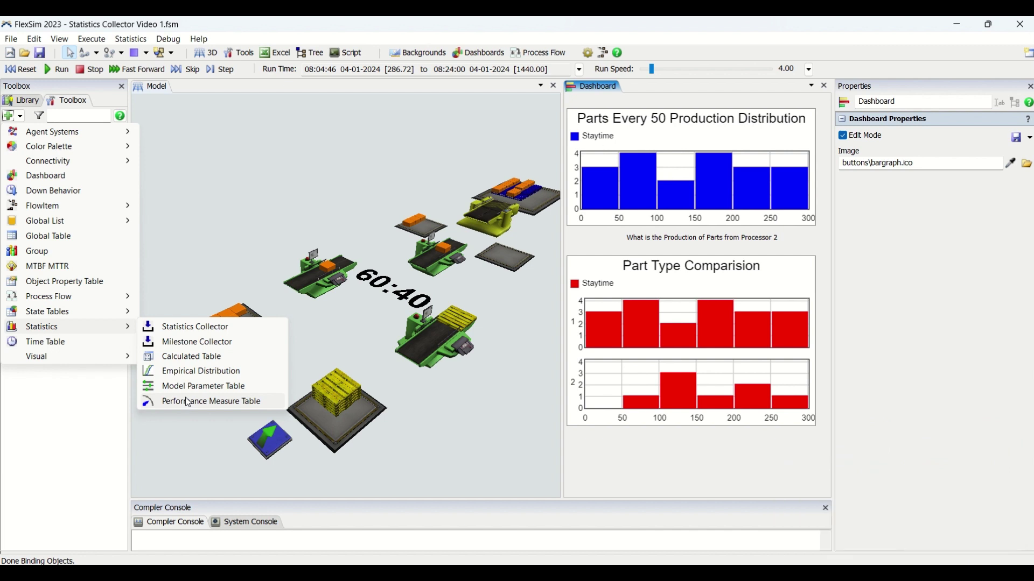
click(146, 122)
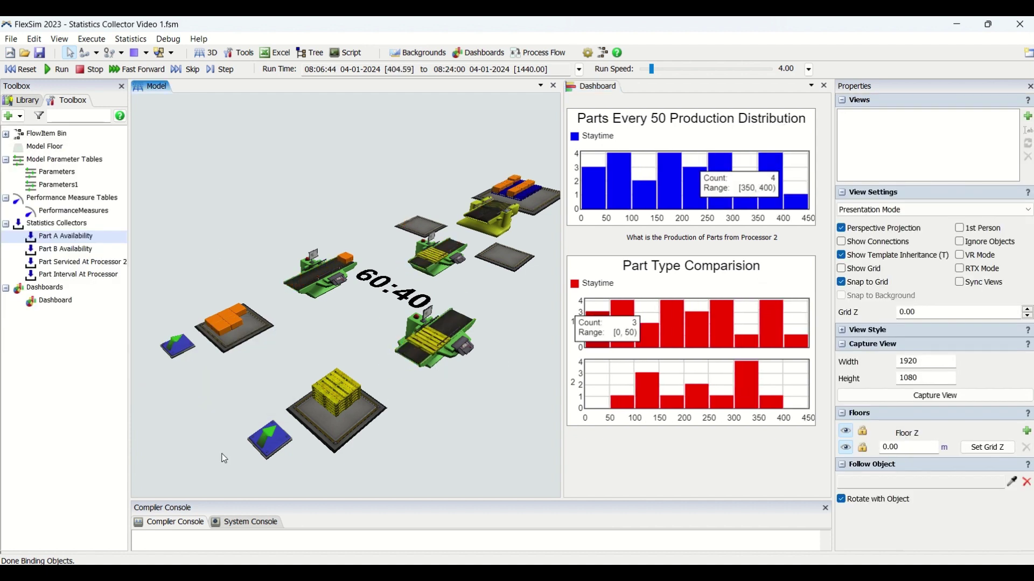
Step: Examine the bar counts and ranges in the dashboard's production distribution and part type histograms
mouse_move(634, 168)
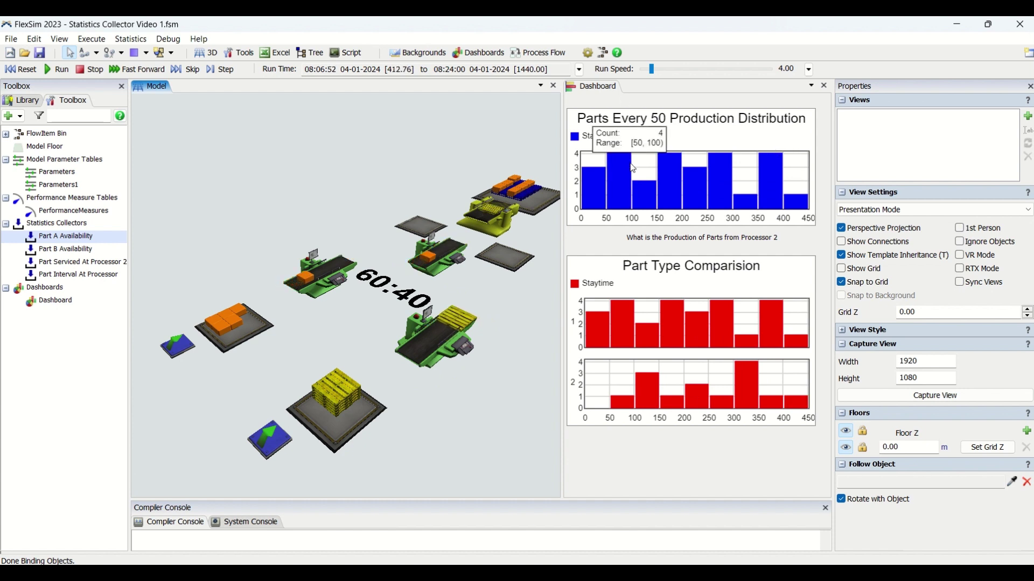
click(635, 464)
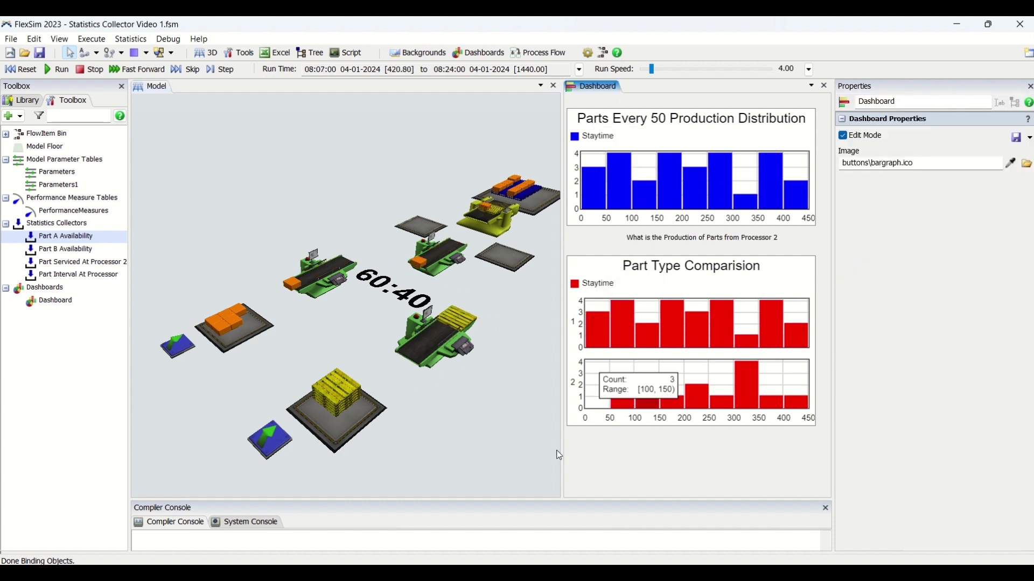
click(471, 449)
click(616, 450)
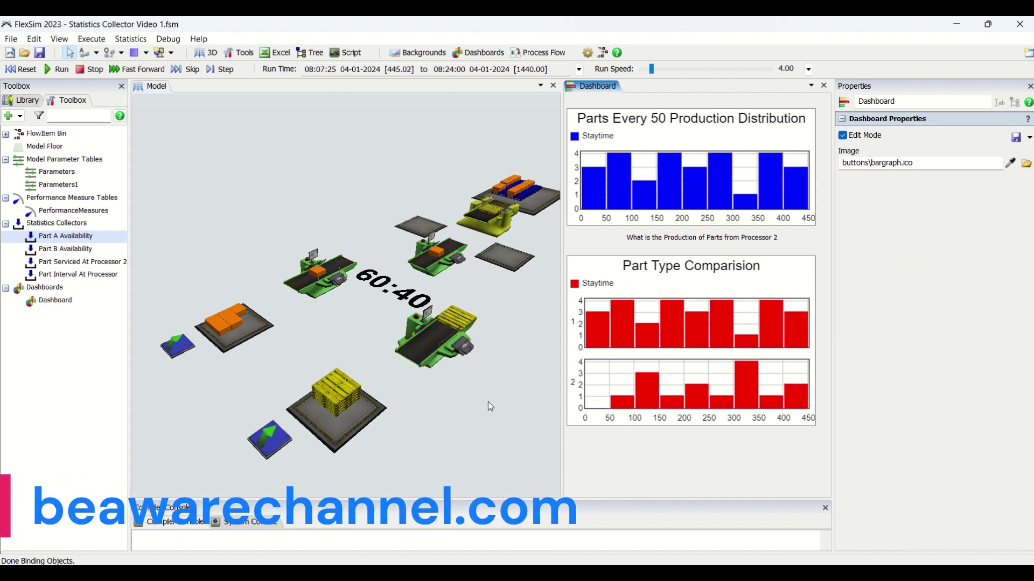
mouse_move(754, 306)
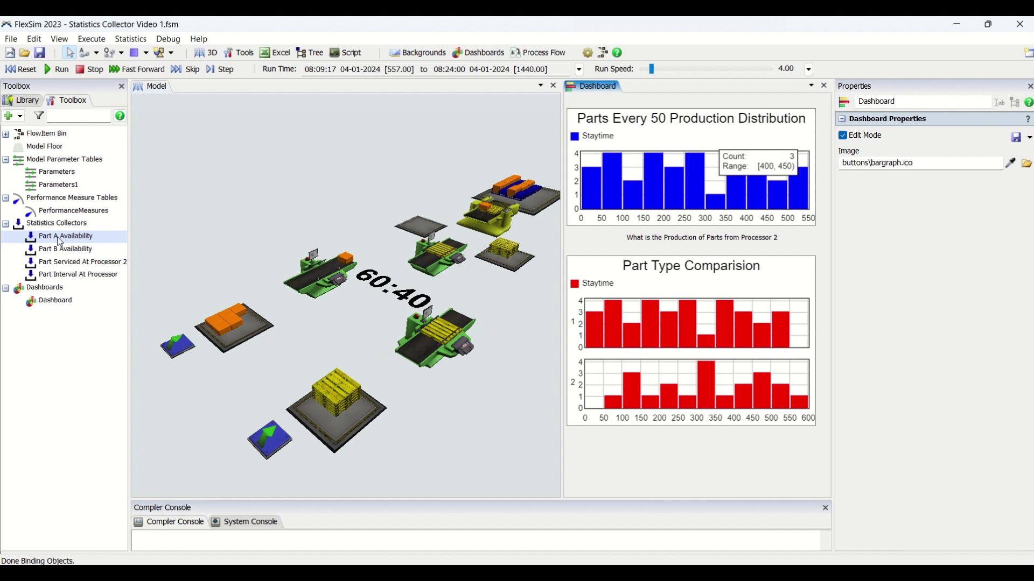
Step: Look over the Part B Availability, Part Serviced At Processor 2 and Part Interval At Processor statistics collectors
click(67, 249)
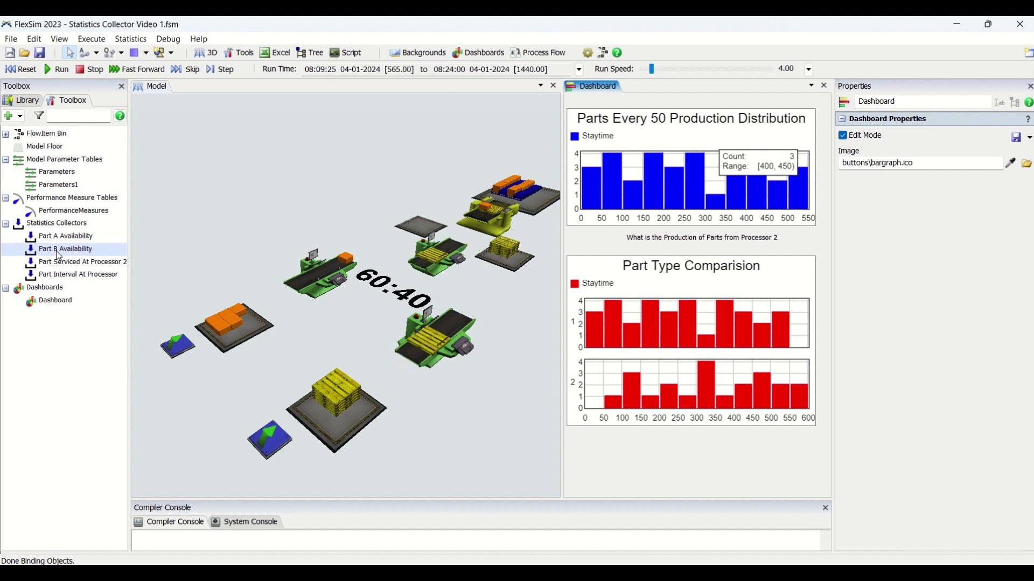
click(72, 264)
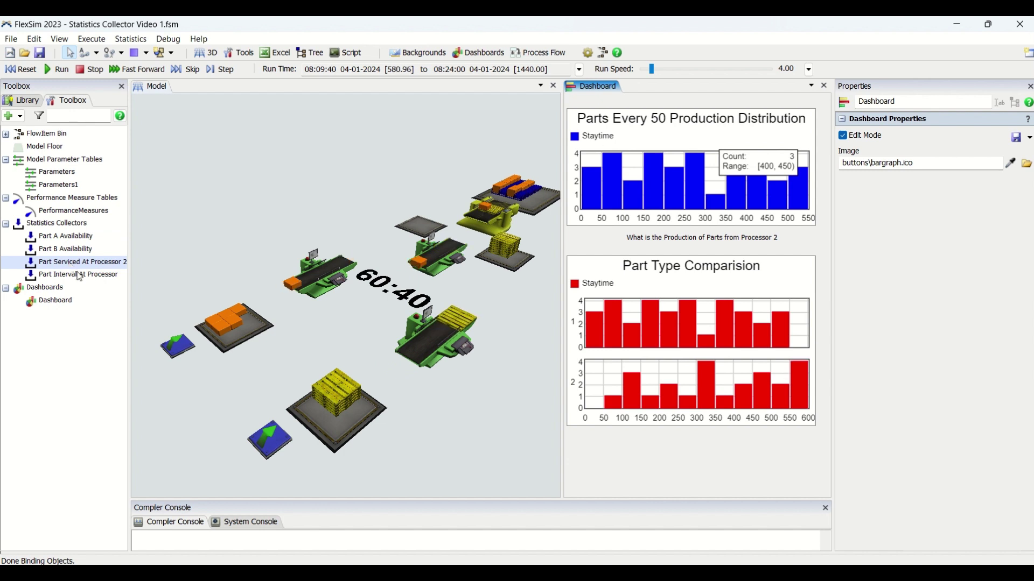
click(80, 277)
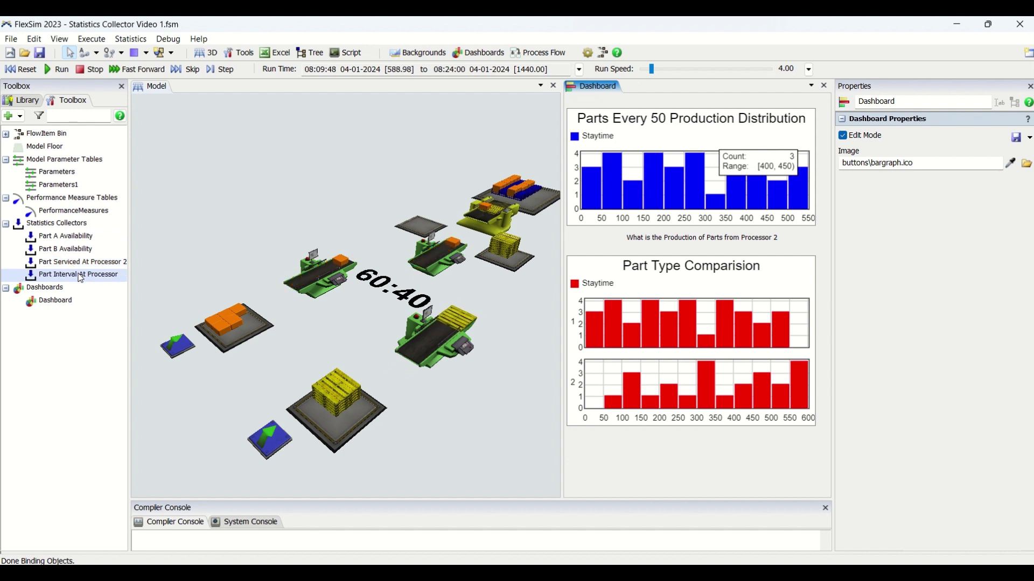
click(291, 217)
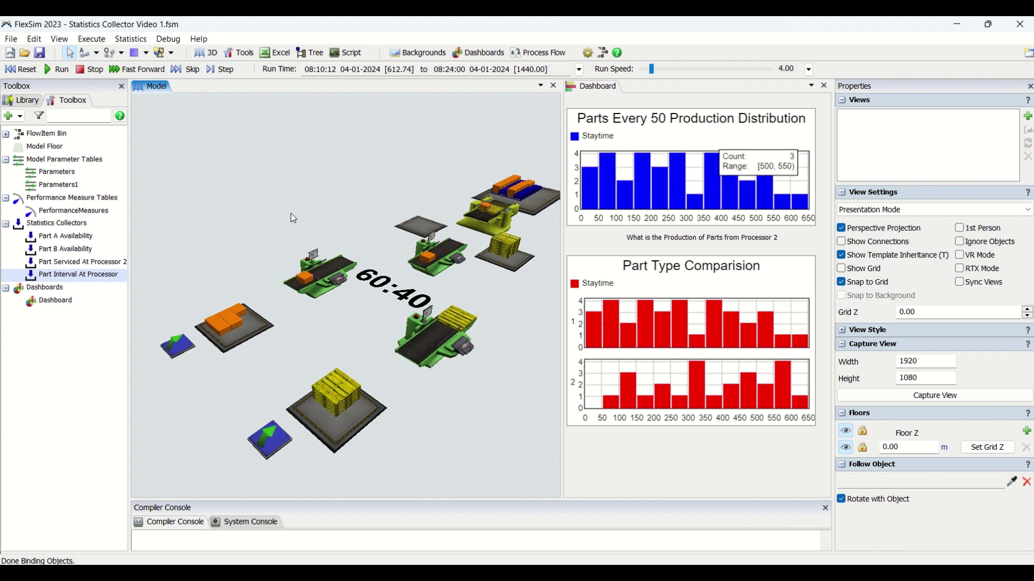
Step: Open the Part A Availability statistics collector and review its events, columns, row options, triggers, labels and general settings
click(49, 236)
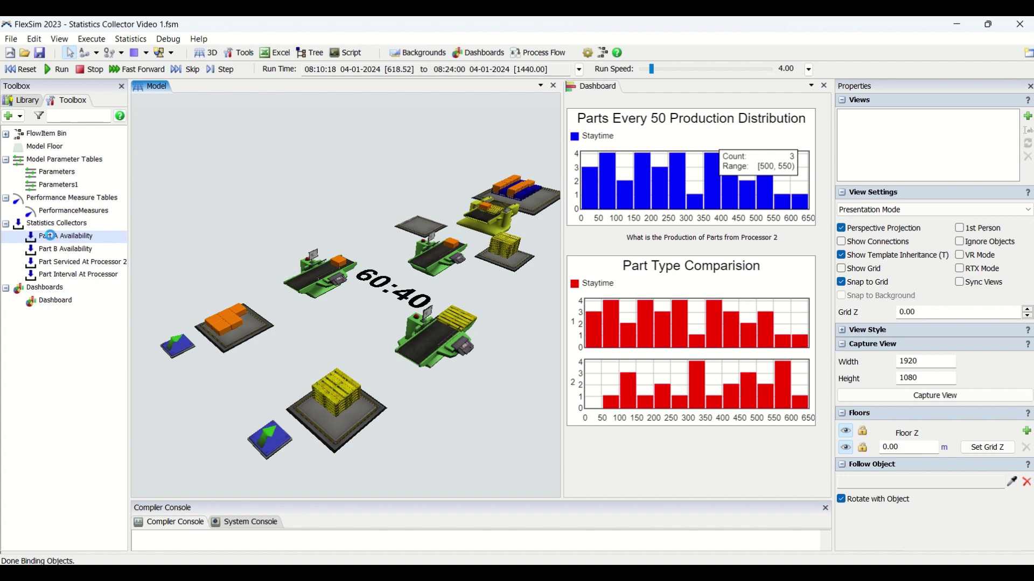
double_click(50, 236)
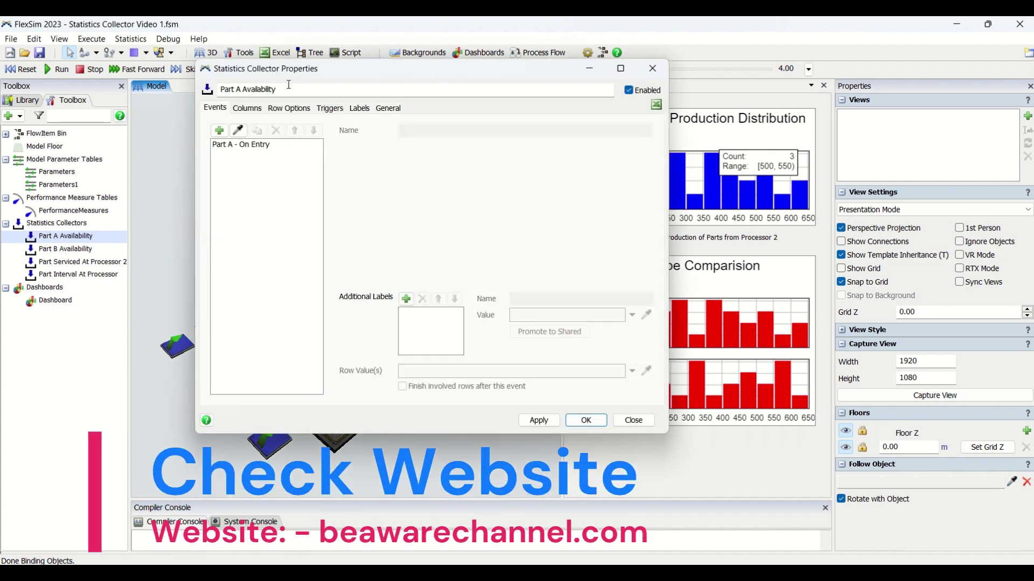
drag(306, 77, 350, 152)
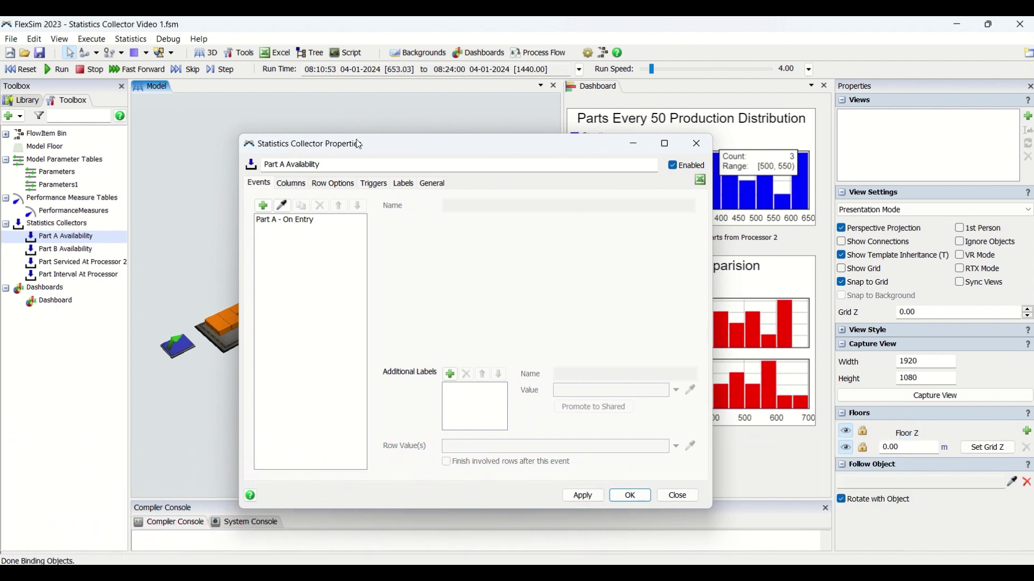
click(291, 184)
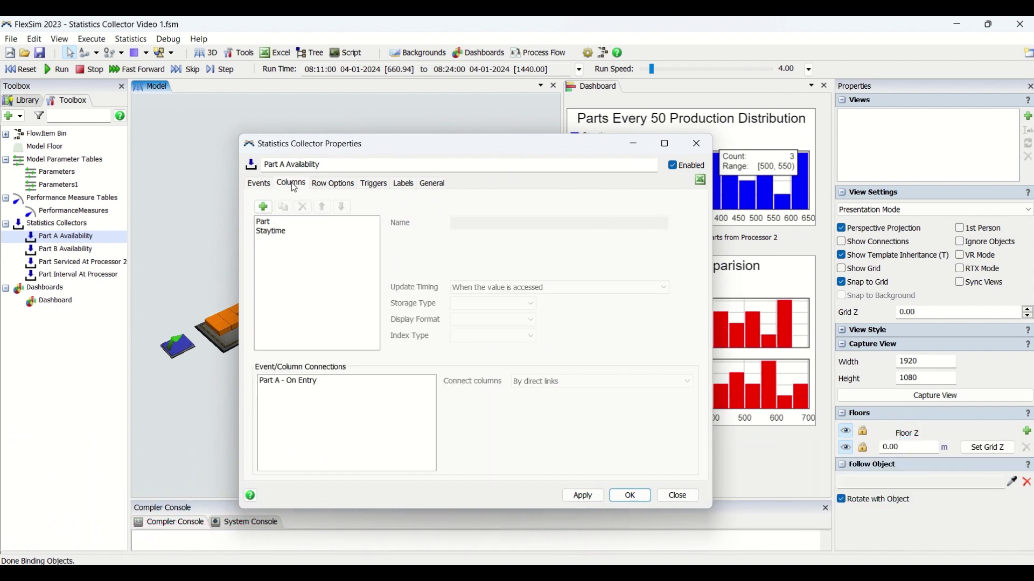
click(259, 184)
click(290, 185)
click(327, 185)
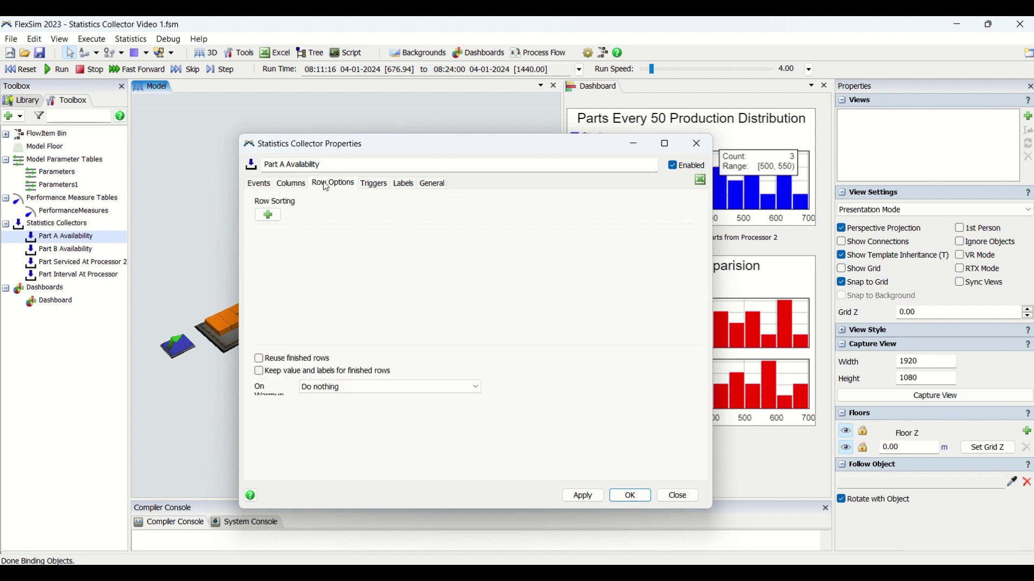
click(375, 185)
click(403, 184)
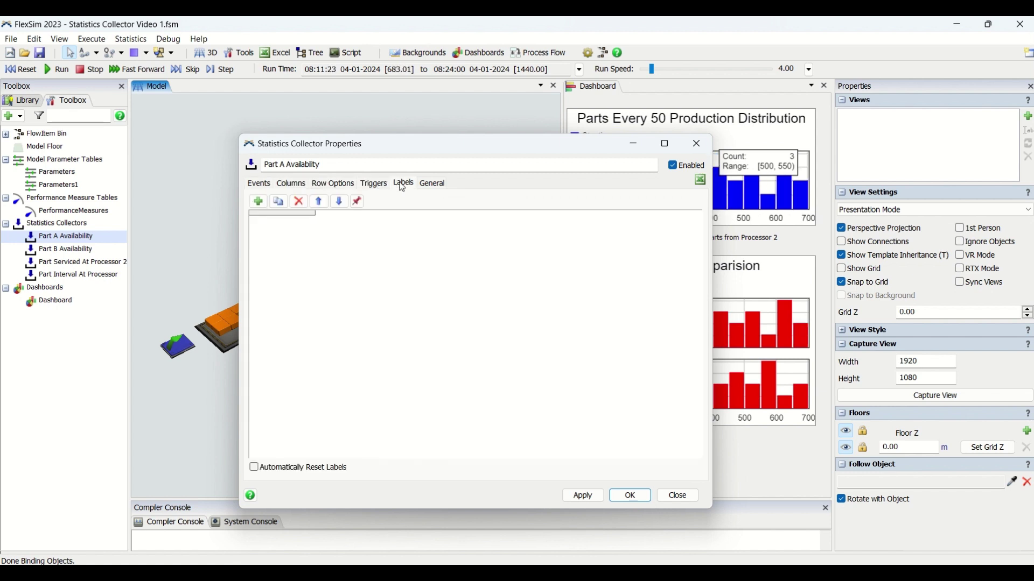
click(435, 184)
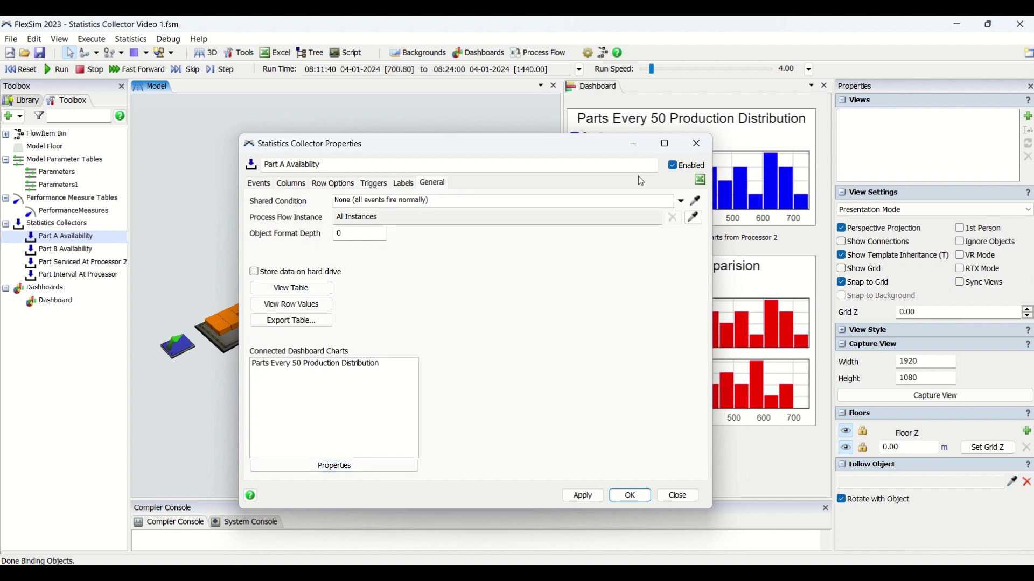
Step: Start adding a "Listen to object" event to the Part A Availability collector
click(260, 184)
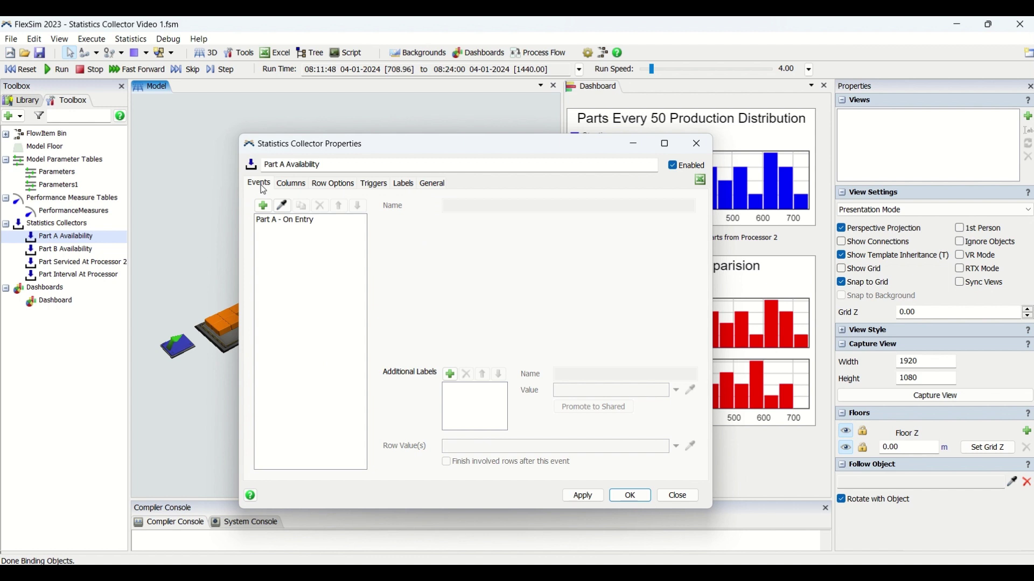
click(265, 207)
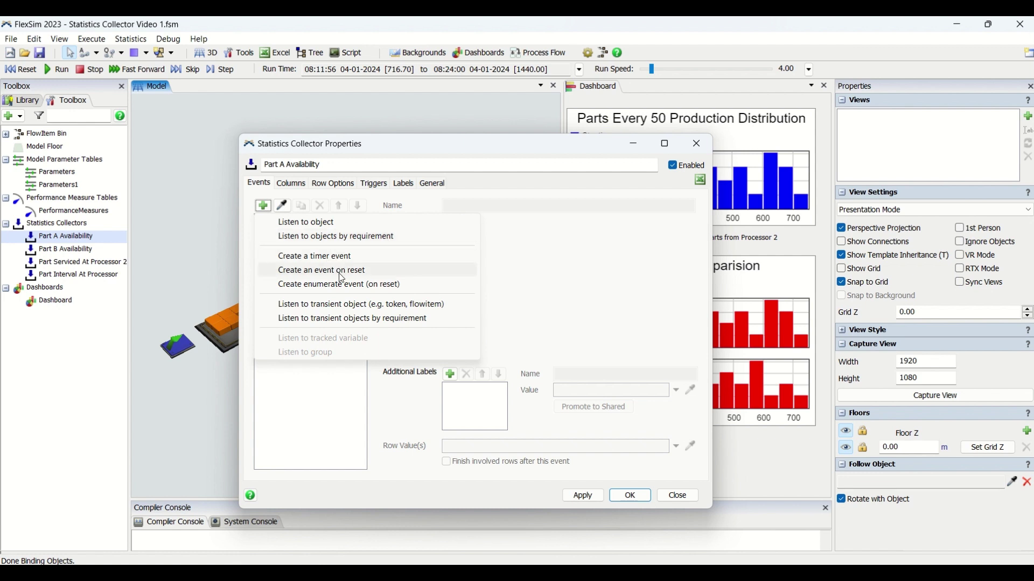
click(336, 228)
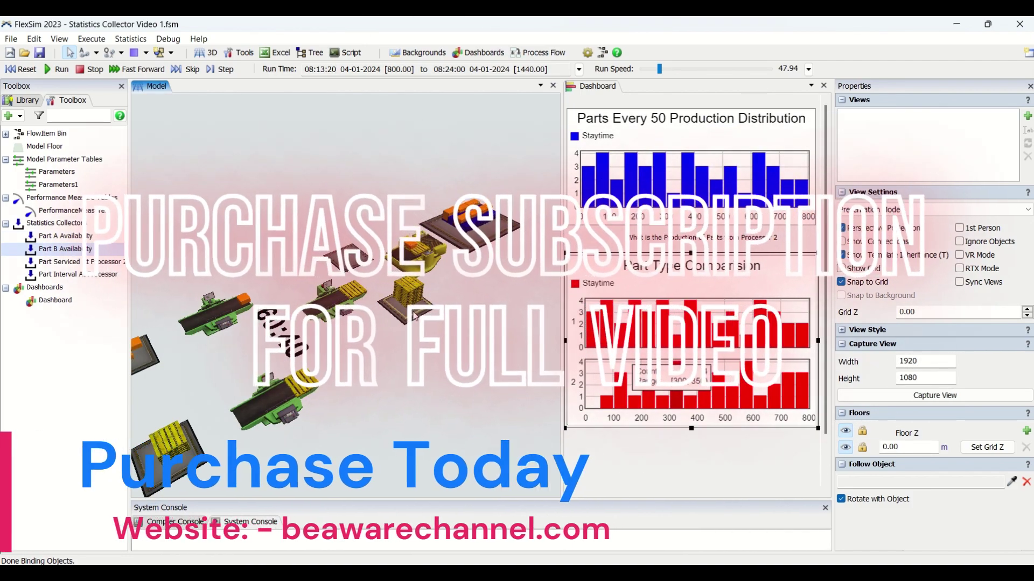
Step: Examine the Part B queue in the 3D model together with its throughput, content and staytime statistics
scroll(415, 316, up, 5)
click(414, 317)
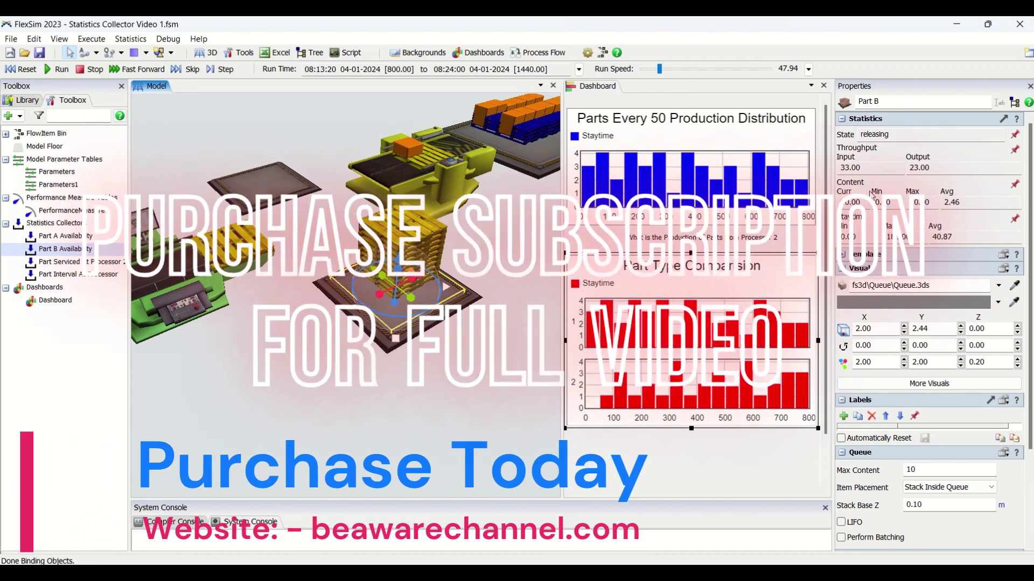
click(394, 412)
scroll(394, 412, down, 2)
scroll(393, 411, down, 2)
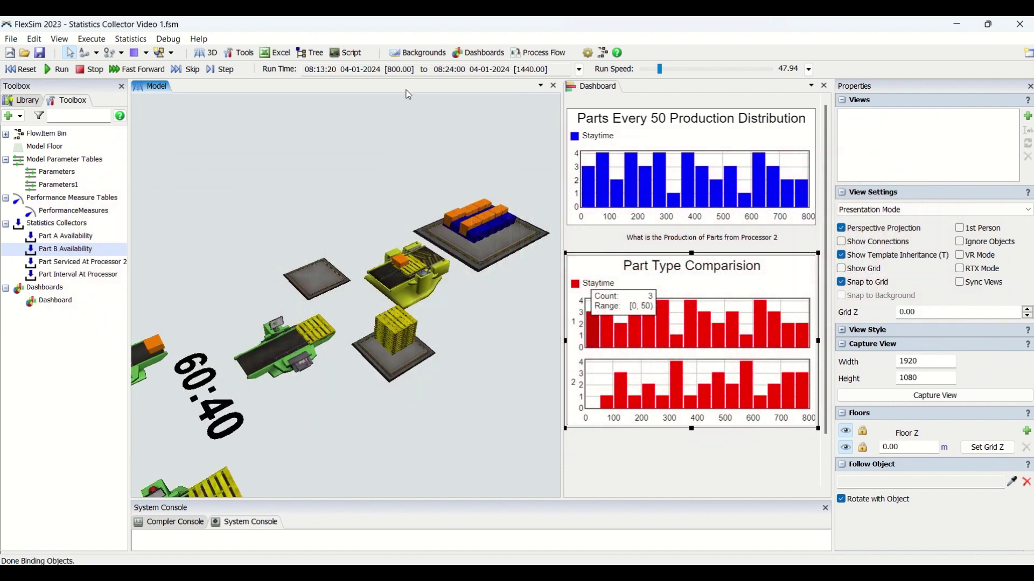
right_drag(345, 230, 316, 278)
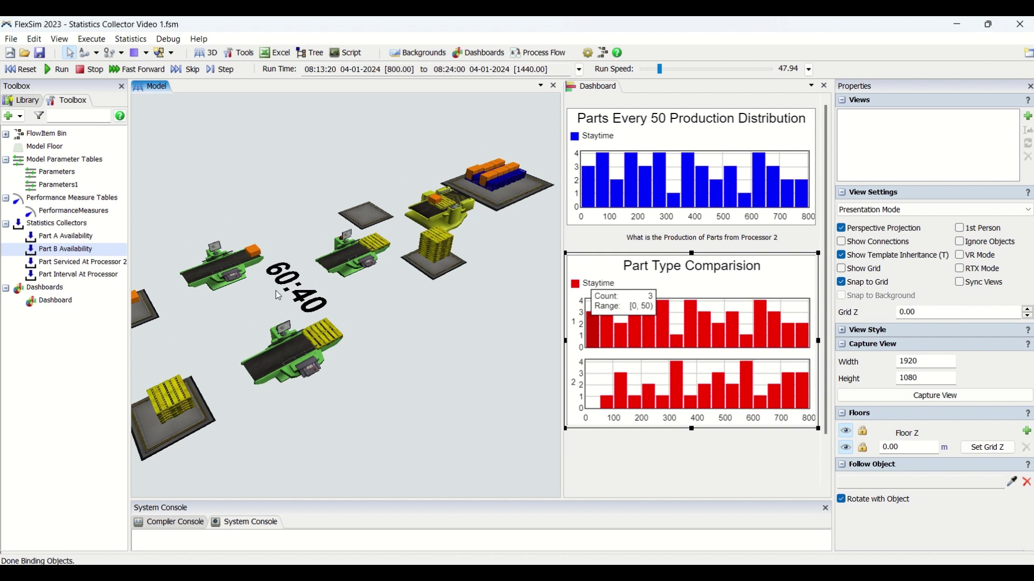
click(431, 280)
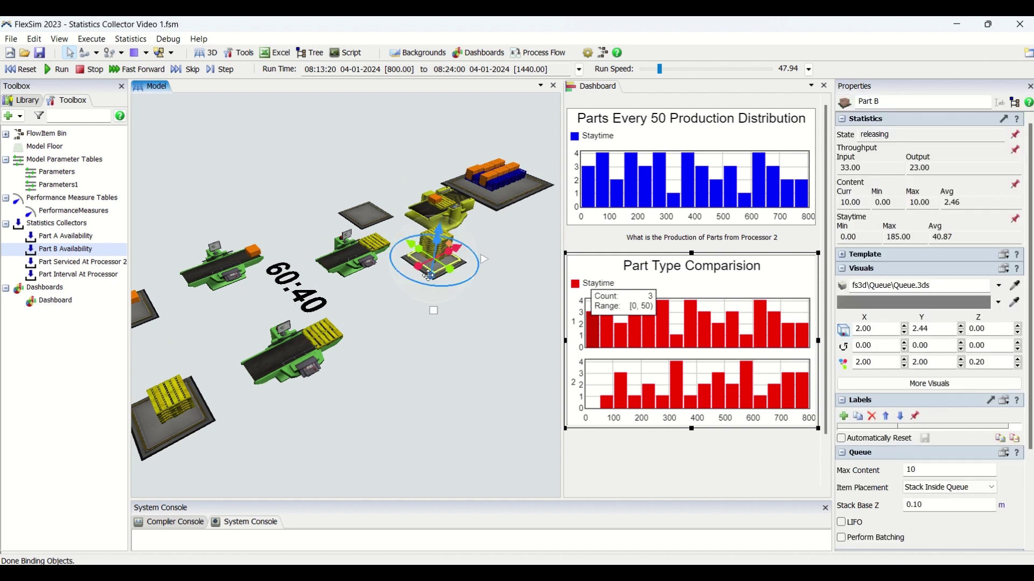
click(376, 253)
click(437, 337)
right_drag(524, 353, 484, 370)
click(460, 324)
right_drag(467, 309, 334, 287)
click(585, 276)
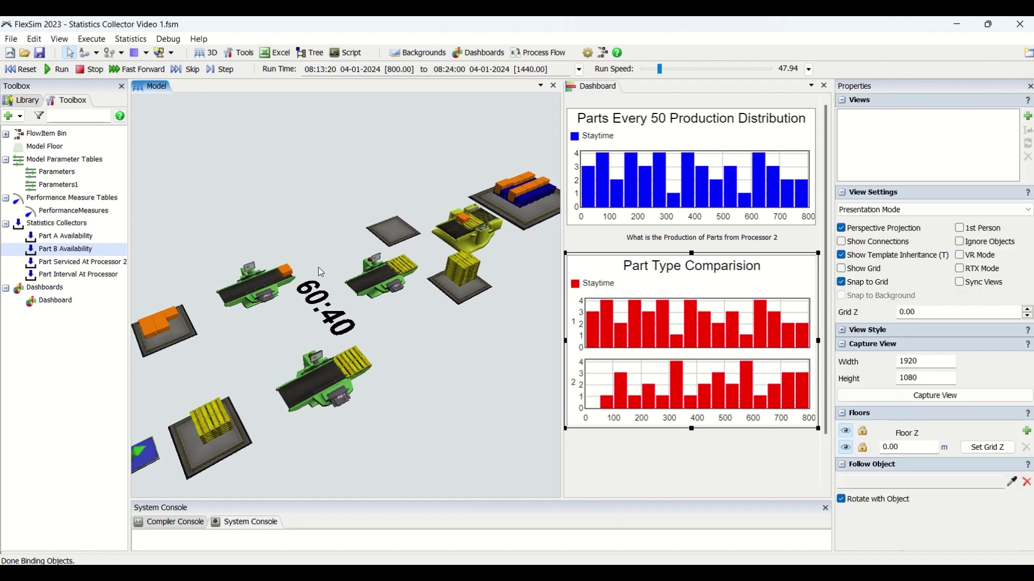
drag(440, 373, 396, 374)
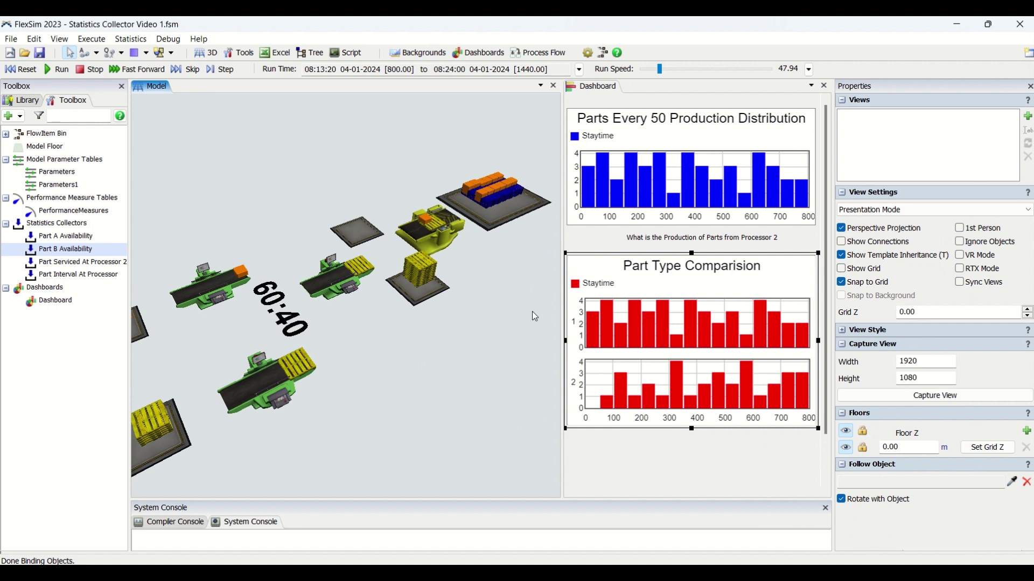
Step: Select the Part Type Comparision chart on the dashboard and check its data source and split settings
click(586, 244)
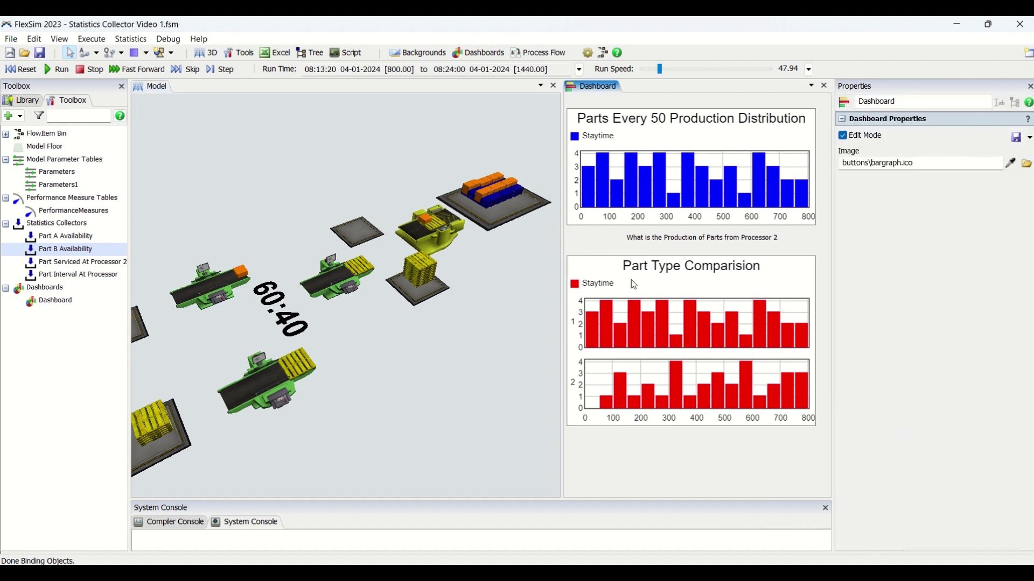
click(611, 275)
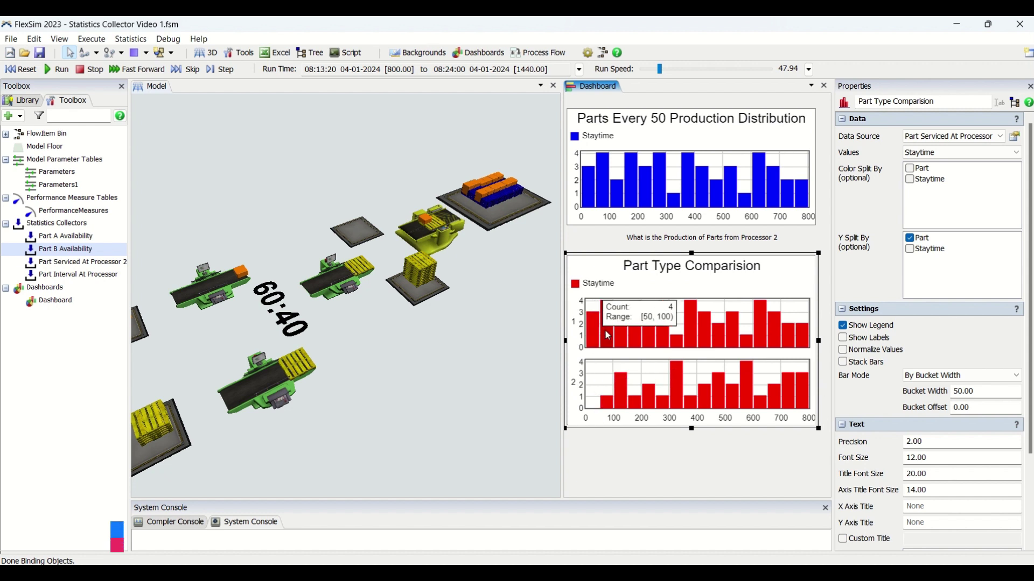
Step: Switch the Parts Every 50 Production Distribution chart's data source to Part B Availability and back to Part A Availability
click(654, 131)
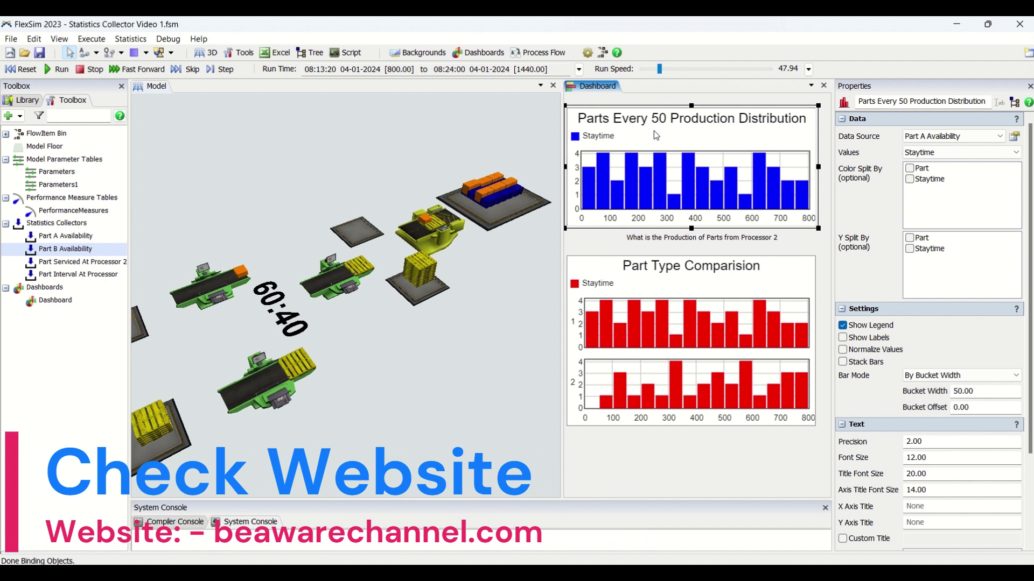
click(972, 137)
click(955, 158)
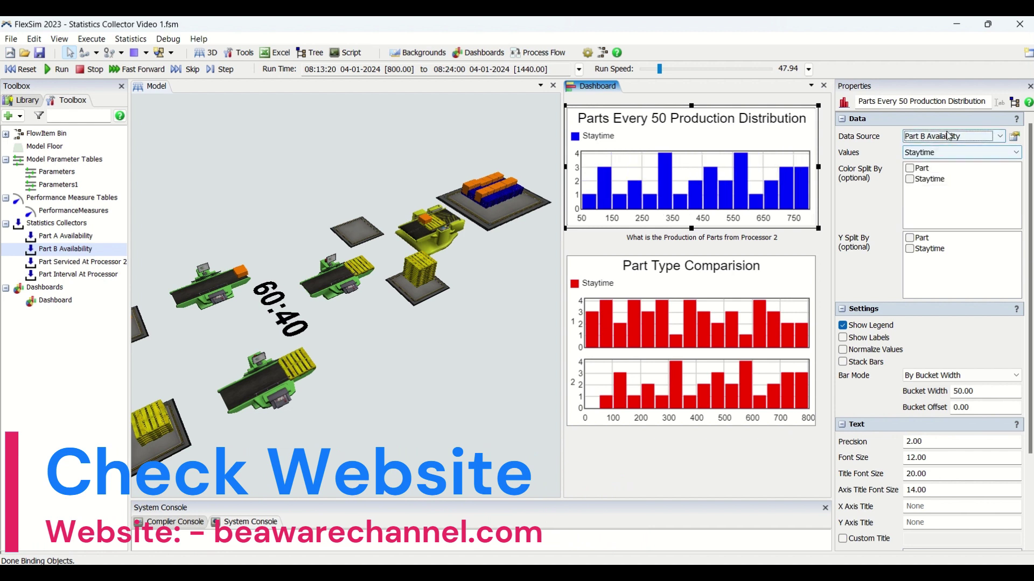
click(956, 137)
click(936, 148)
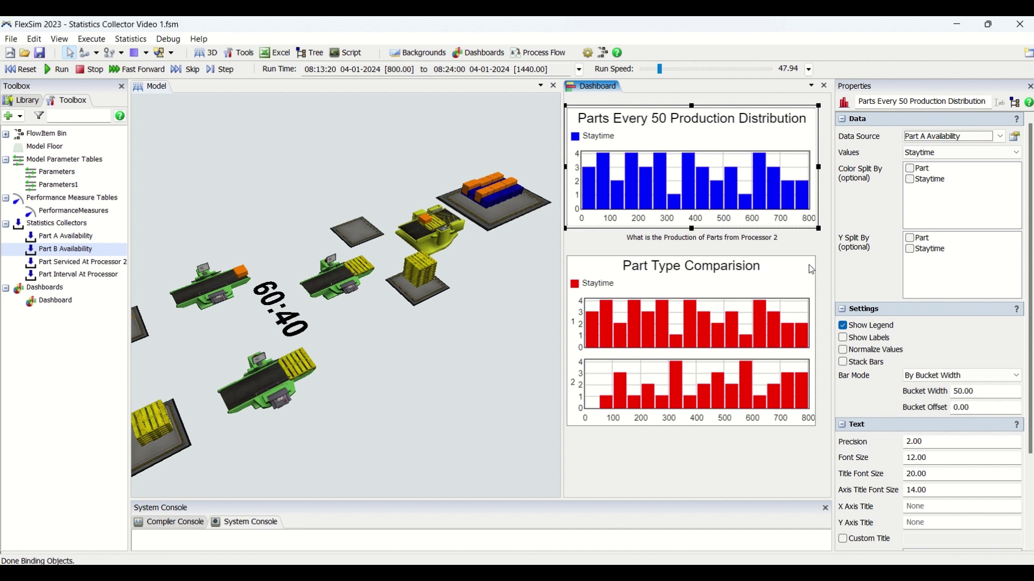
Step: Check the Part Type Comparision chart's data settings and select its source collector, Part Serviced At Processor 2
click(572, 273)
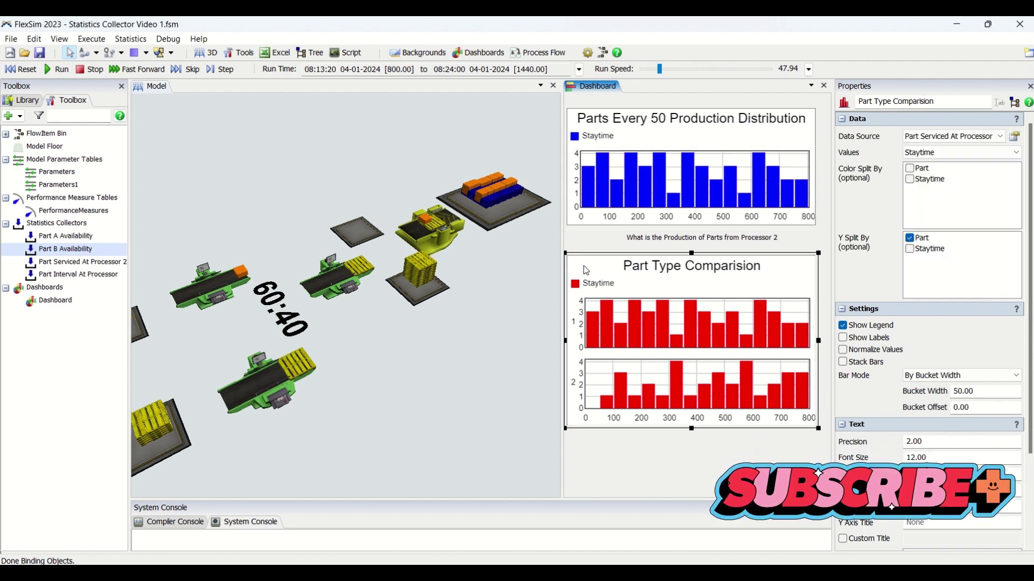
click(86, 263)
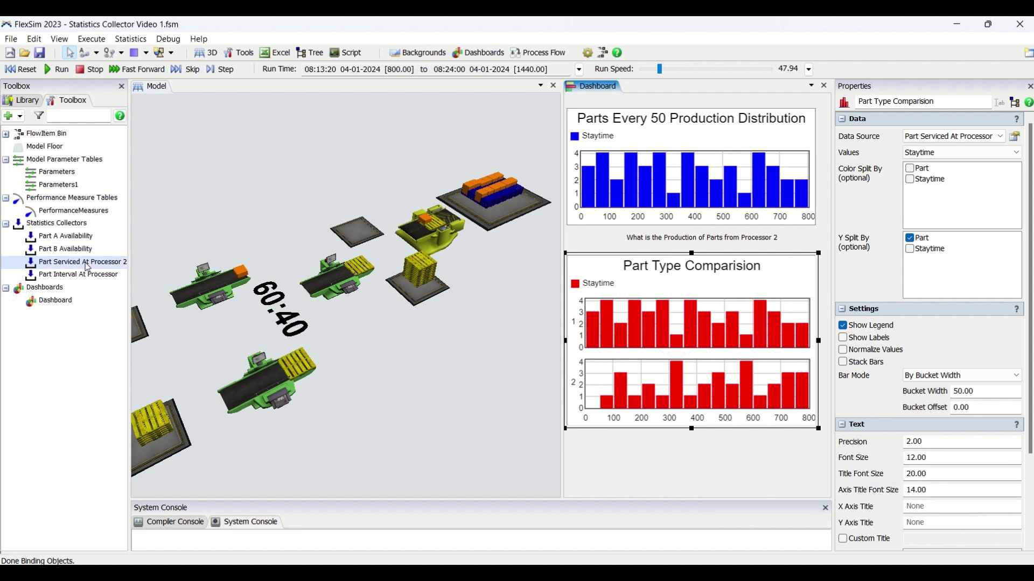
Step: Check the events of the Part Serviced At Processor 2 statistics collector and deselect the Part Type Comparision chart on the dashboard
double_click(122, 263)
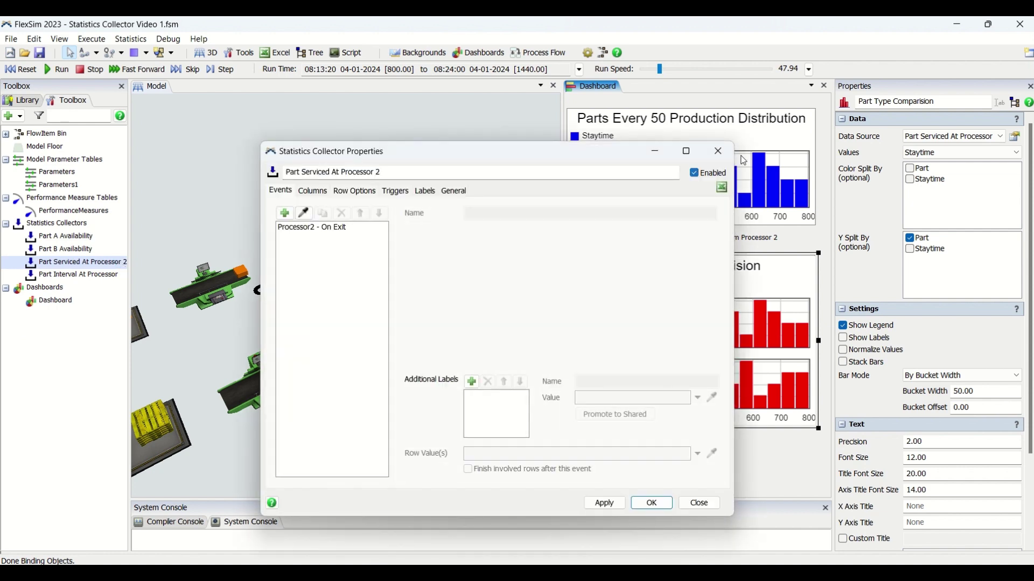
click(718, 148)
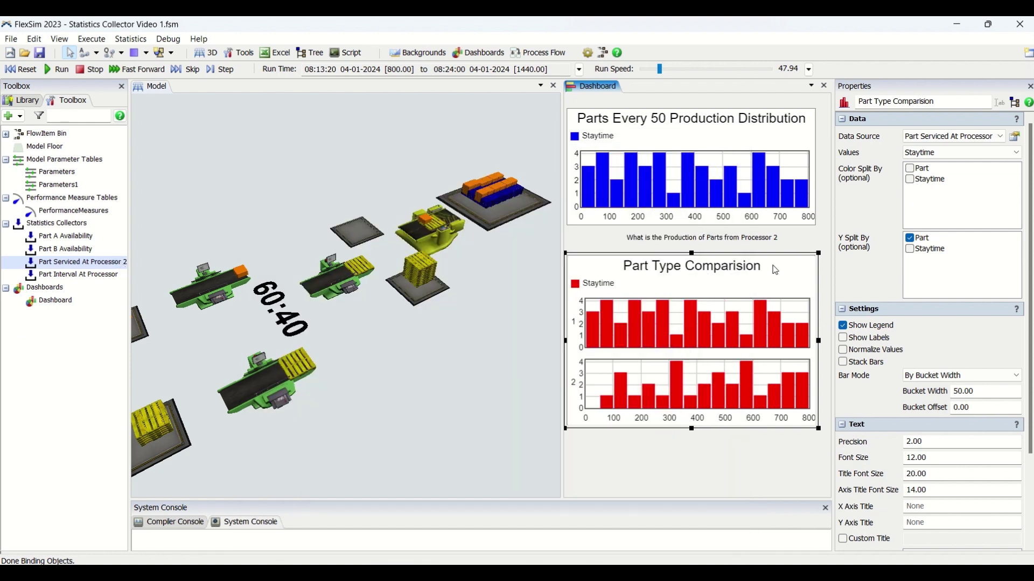
click(753, 464)
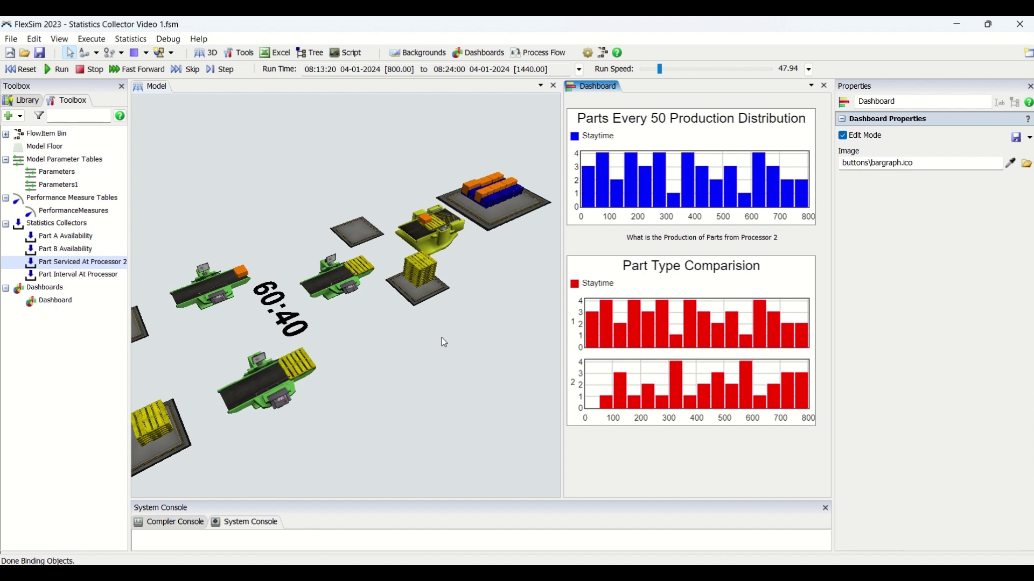
Step: Switch to the BE AWARE website and show the premium content subscriptions on its Simulation page
click(471, 36)
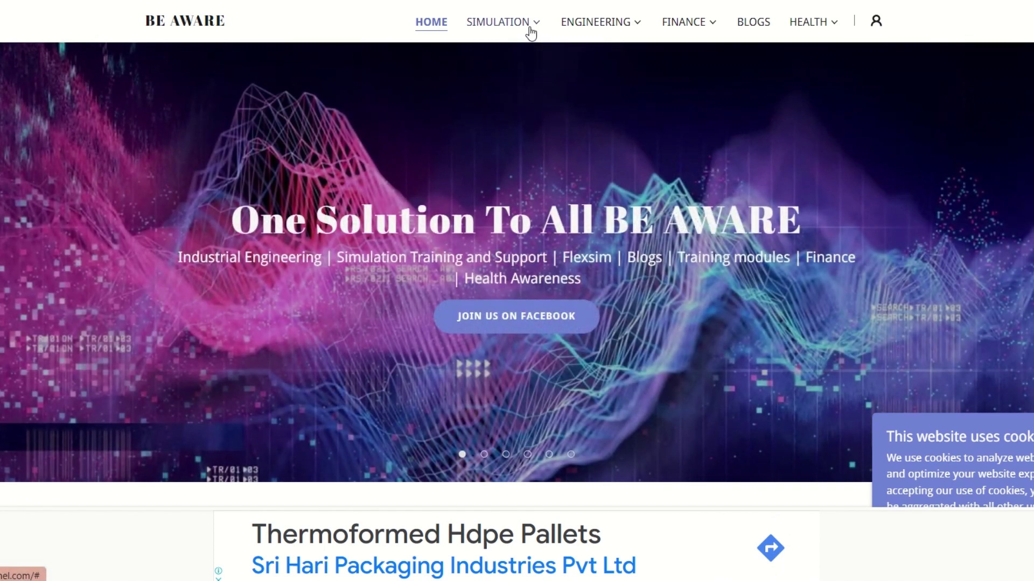
mouse_move(530, 31)
click(515, 53)
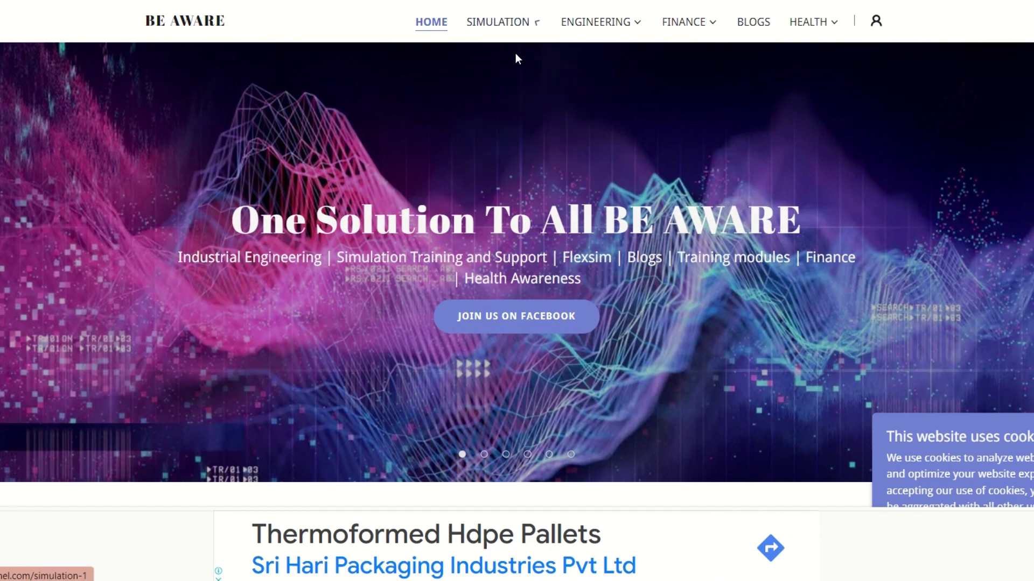
scroll(532, 185, down, 15)
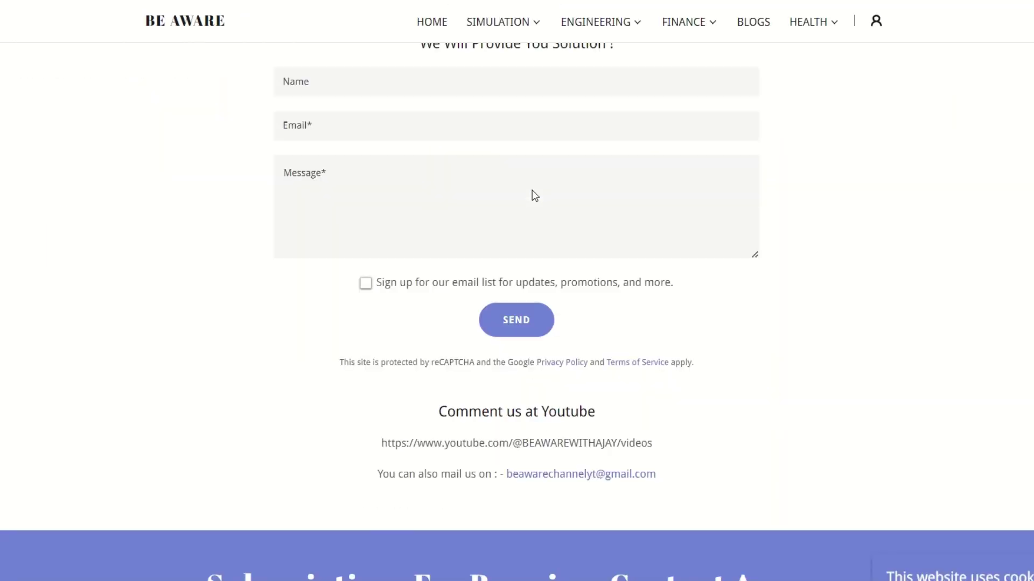
scroll(533, 195, down, 3)
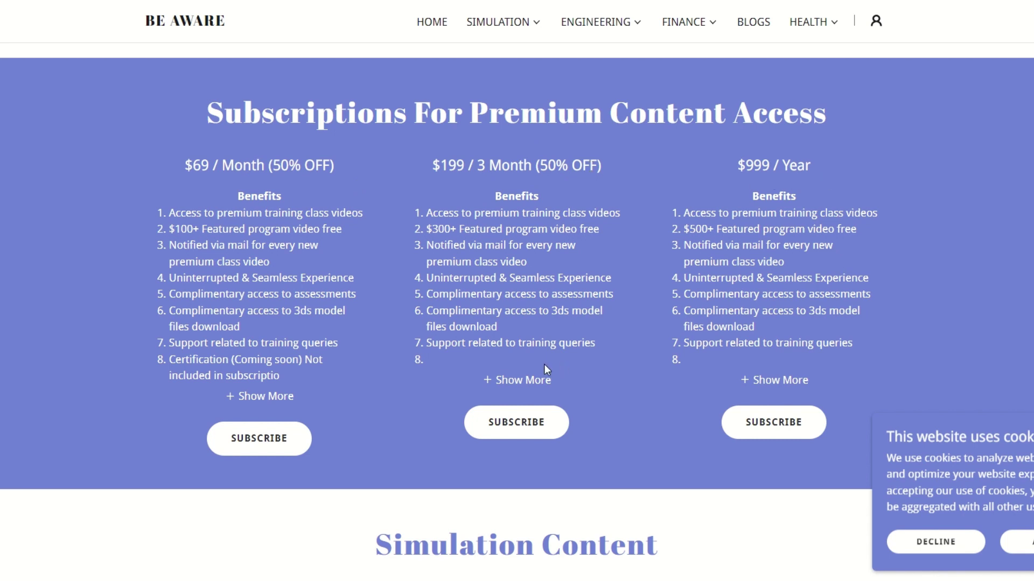
Step: Expand the full benefits and activation details of the monthly, 3-month and yearly plans and review them alongside the simulation content
click(265, 396)
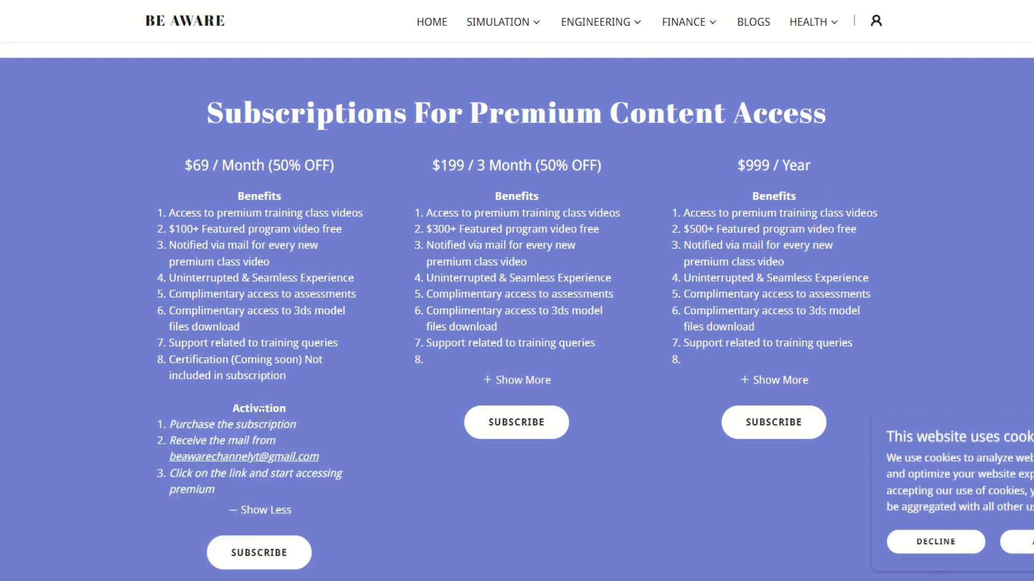
click(544, 380)
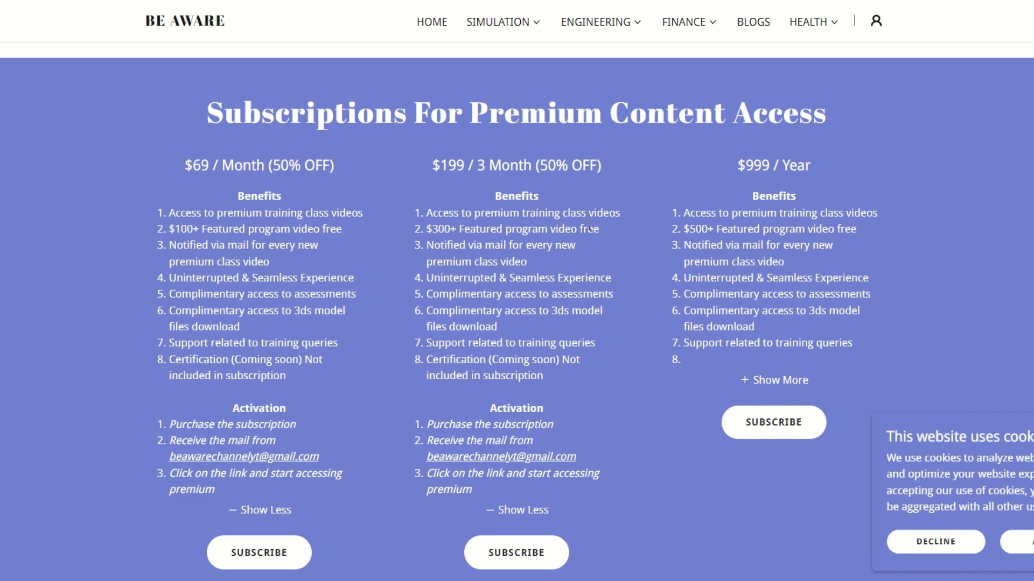
click(776, 380)
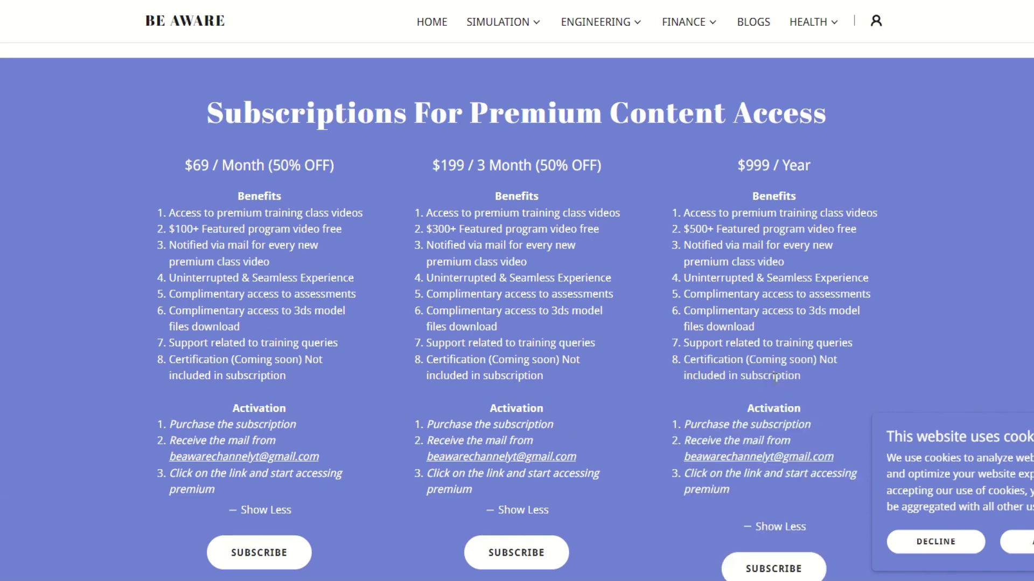
scroll(505, 289, down, 6)
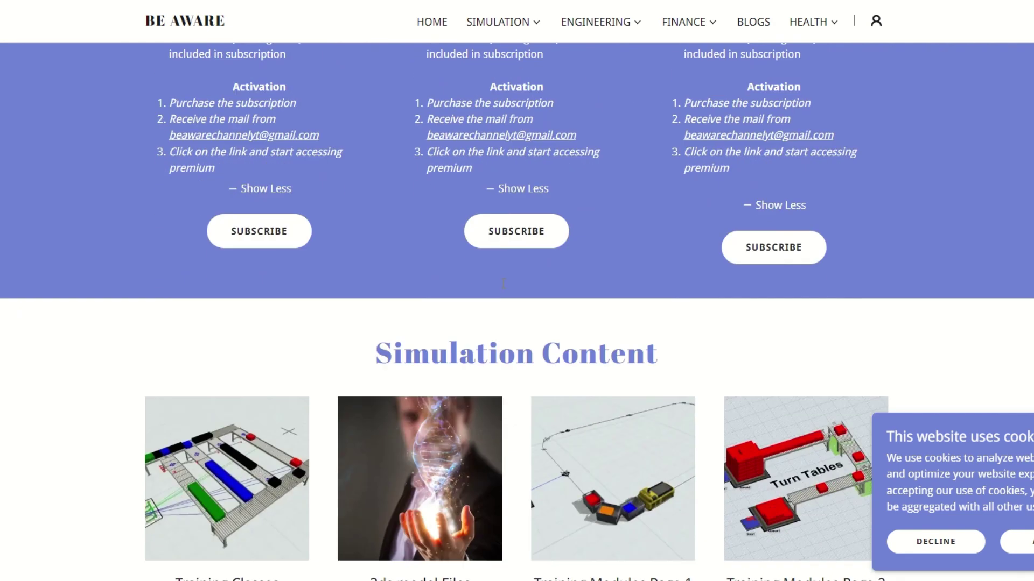
scroll(502, 283, down, 5)
scroll(502, 283, up, 12)
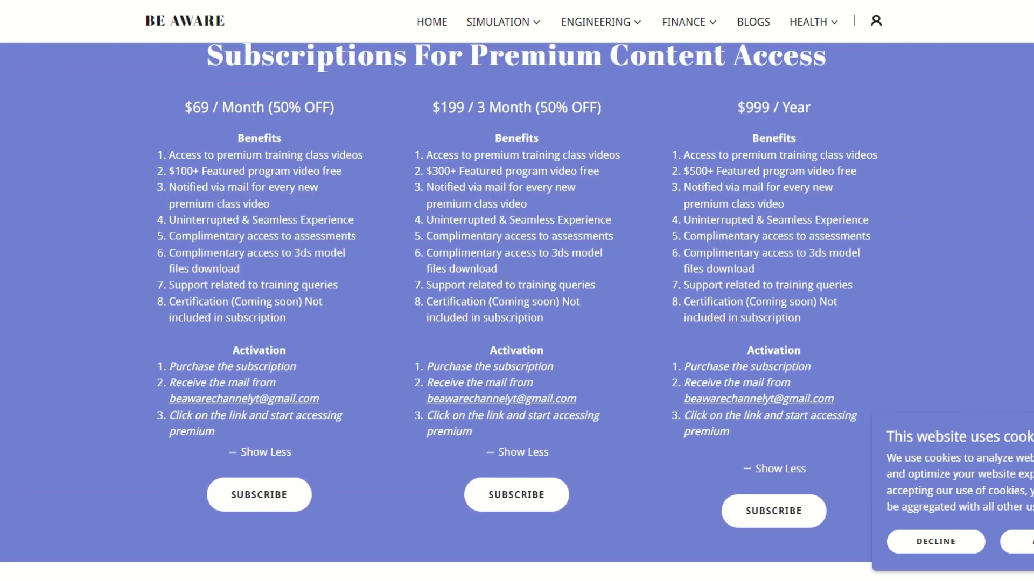
scroll(502, 284, down, 2)
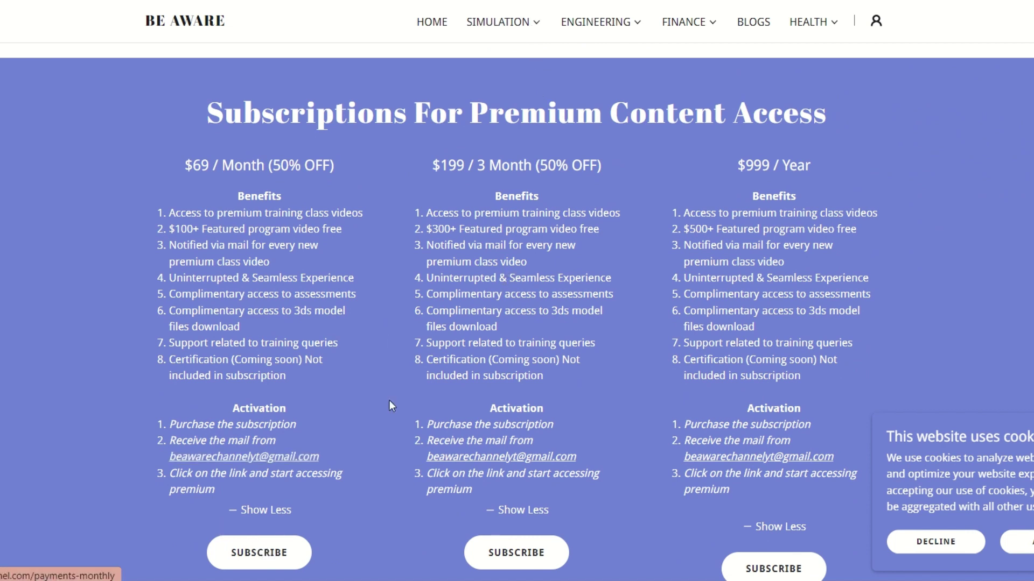
Step: Open the website's Training Classes page and return to the Simulation page
mouse_move(535, 31)
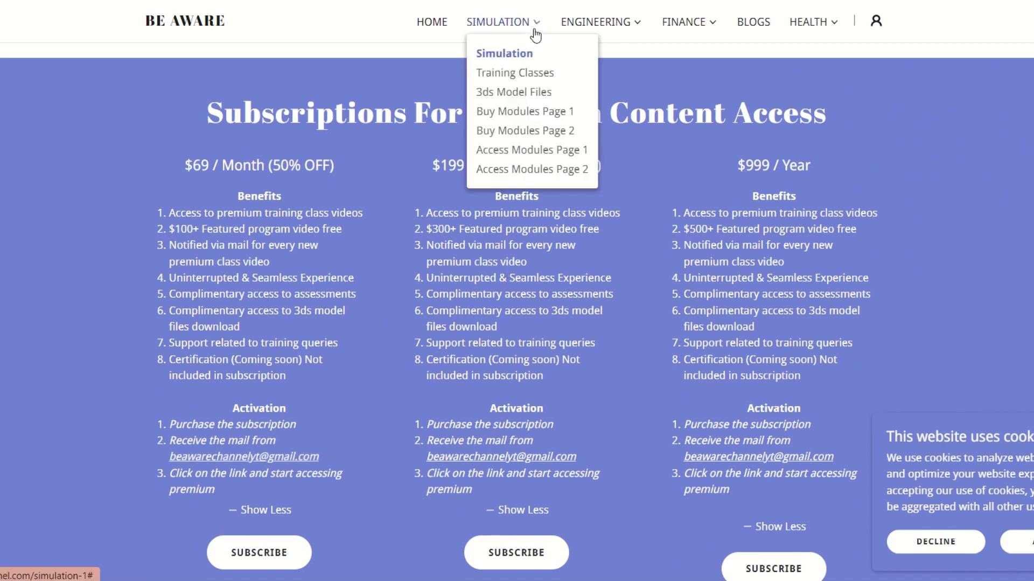
click(535, 73)
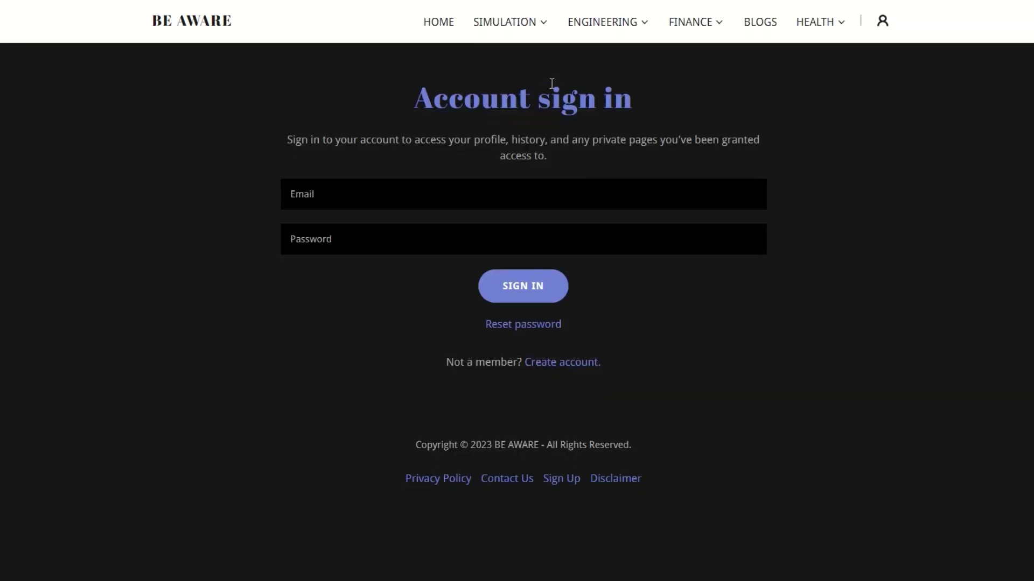
mouse_move(532, 34)
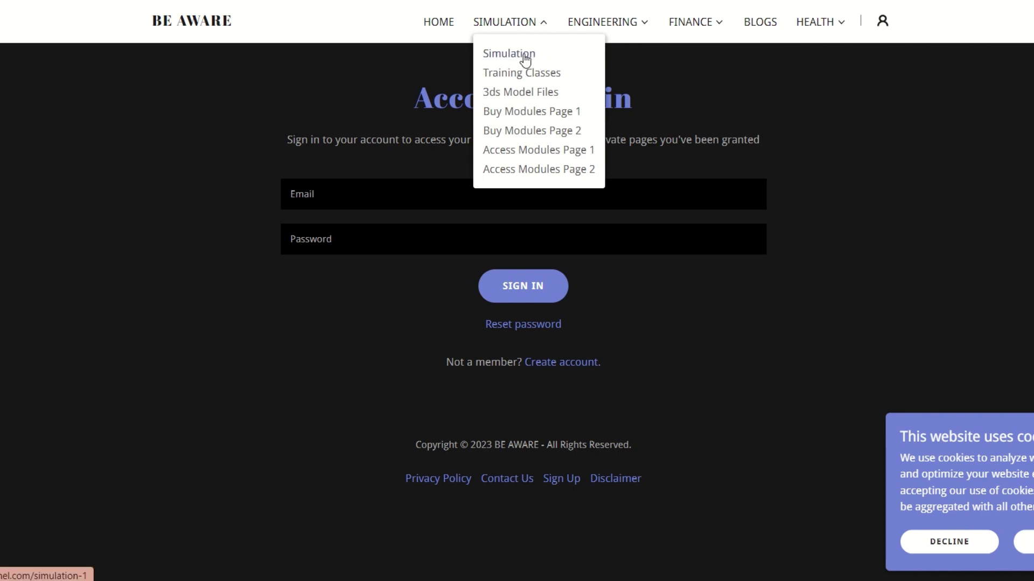
click(522, 55)
Step: Review the Simulation page's contact form, subscription plans and simulation content, and check the list of simulation subpages
scroll(581, 275, down, 7)
scroll(580, 274, down, 15)
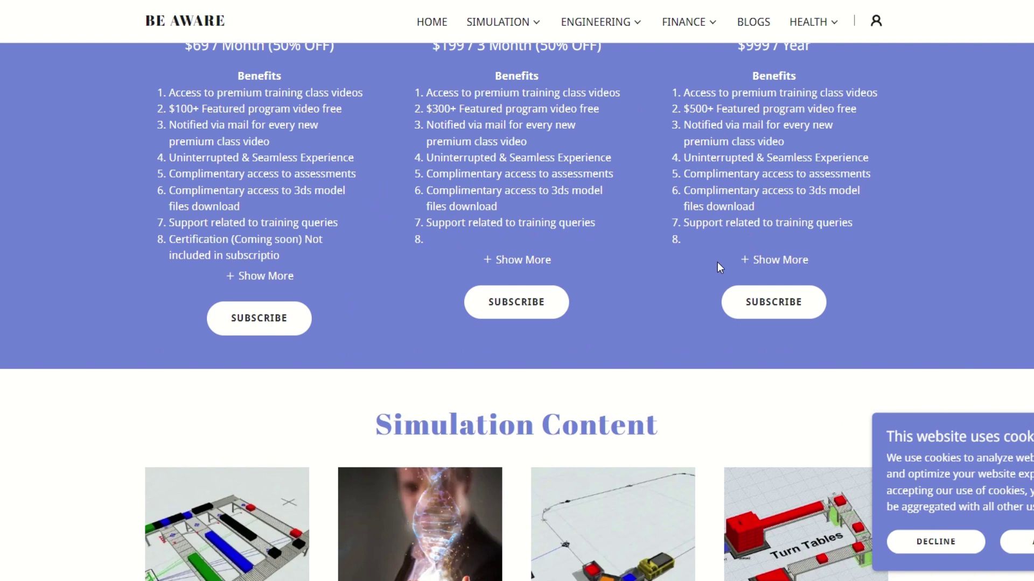
scroll(694, 293, up, 5)
scroll(693, 293, up, 5)
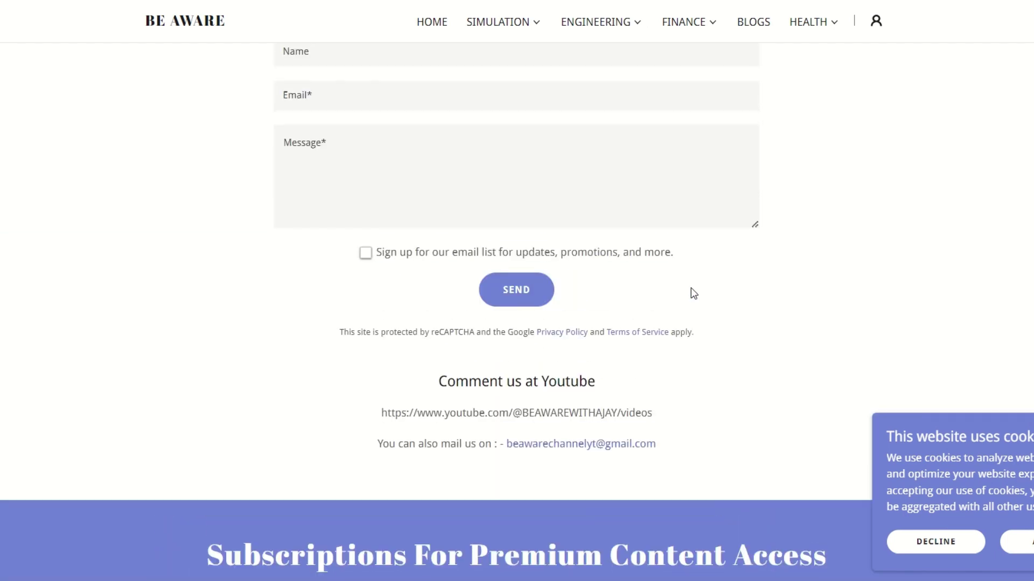
scroll(693, 294, up, 2)
scroll(693, 293, down, 8)
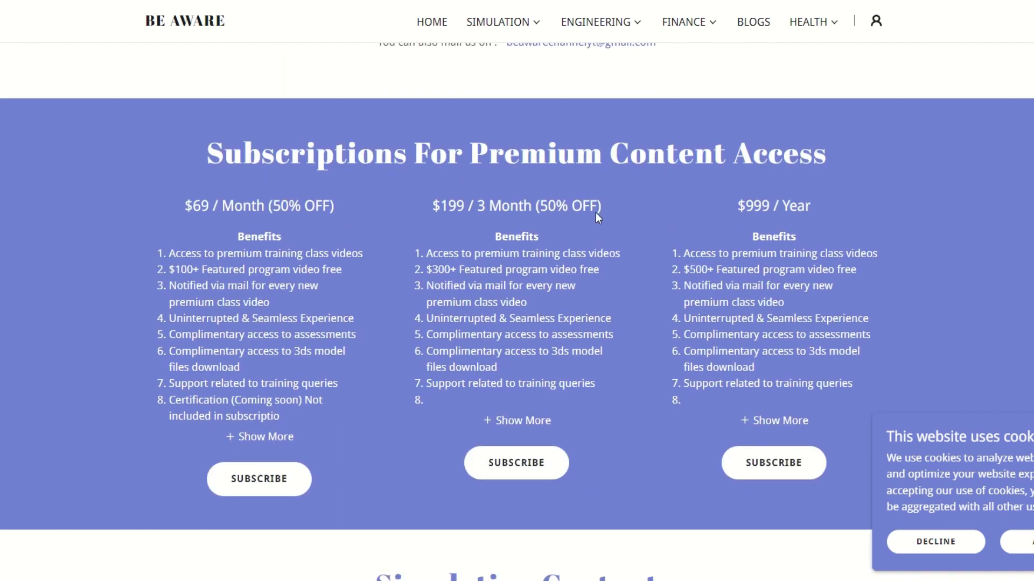
click(517, 23)
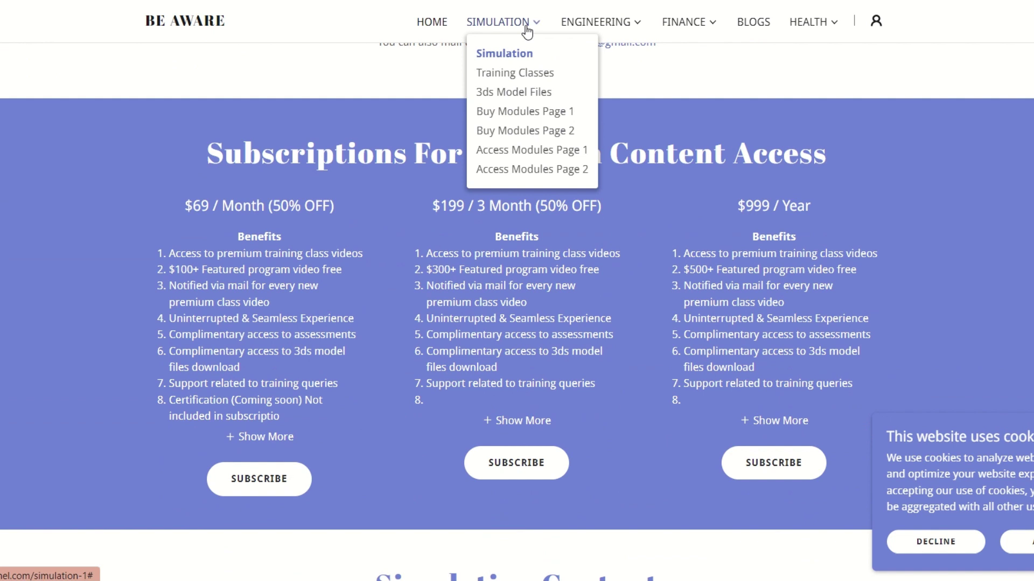
click(775, 83)
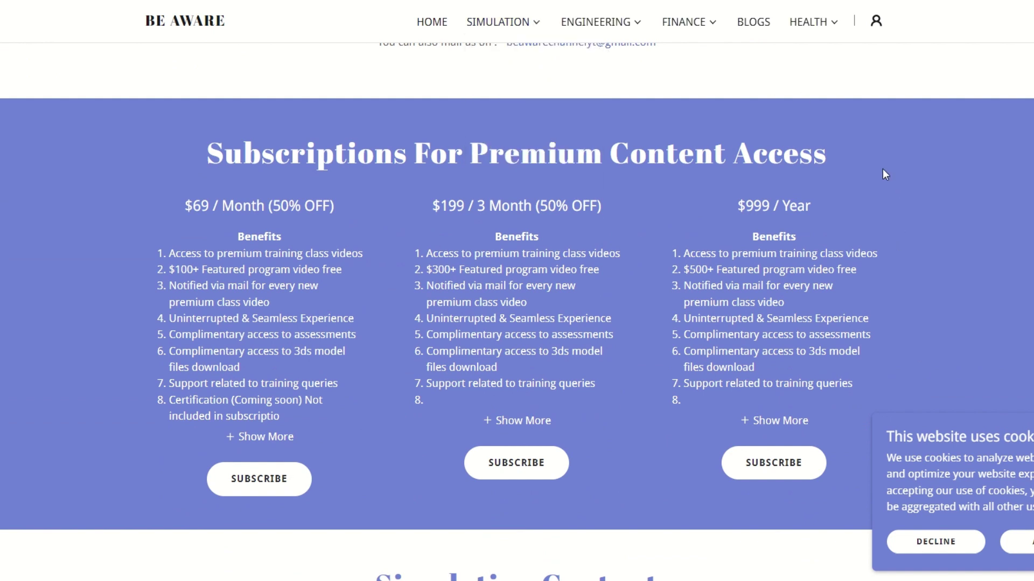